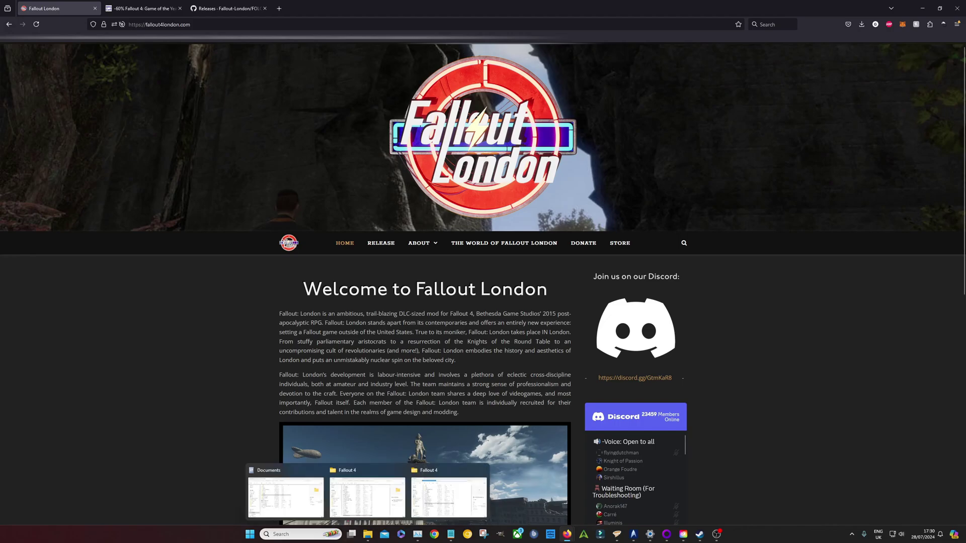
- Switch to Steam and exclude the High Resolution Texture Pack from Fallout 4's installed DLC
mouse_move(699, 535)
click(667, 497)
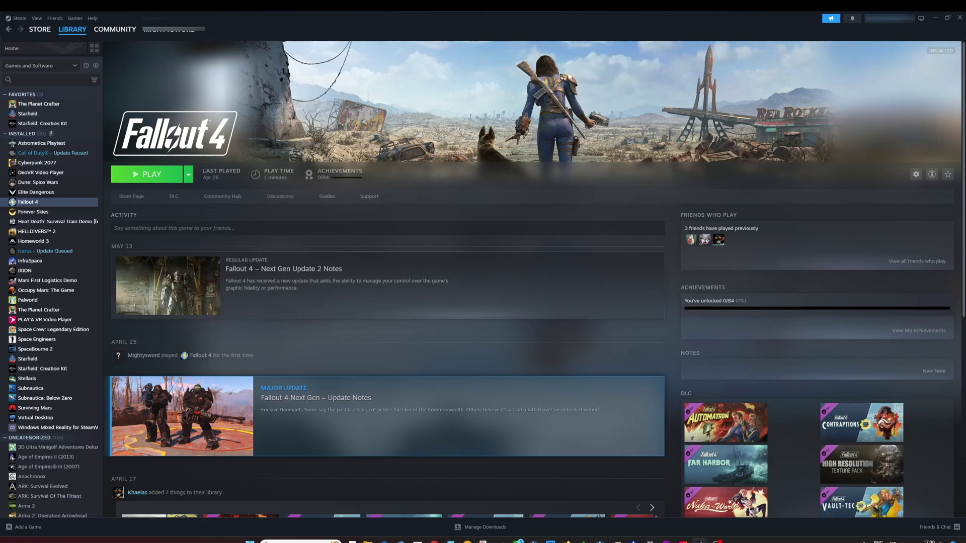
scroll(534, 279, down, 3)
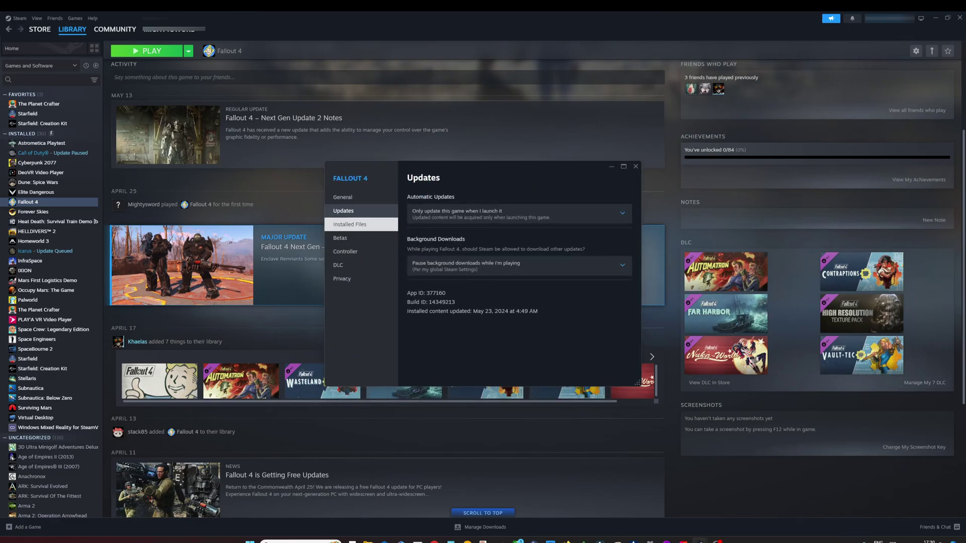
click(349, 225)
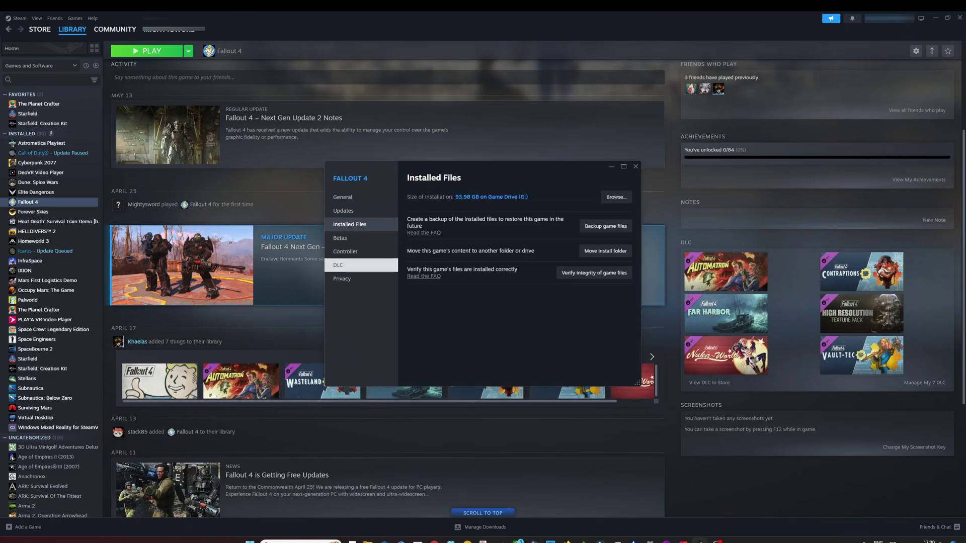
click(347, 265)
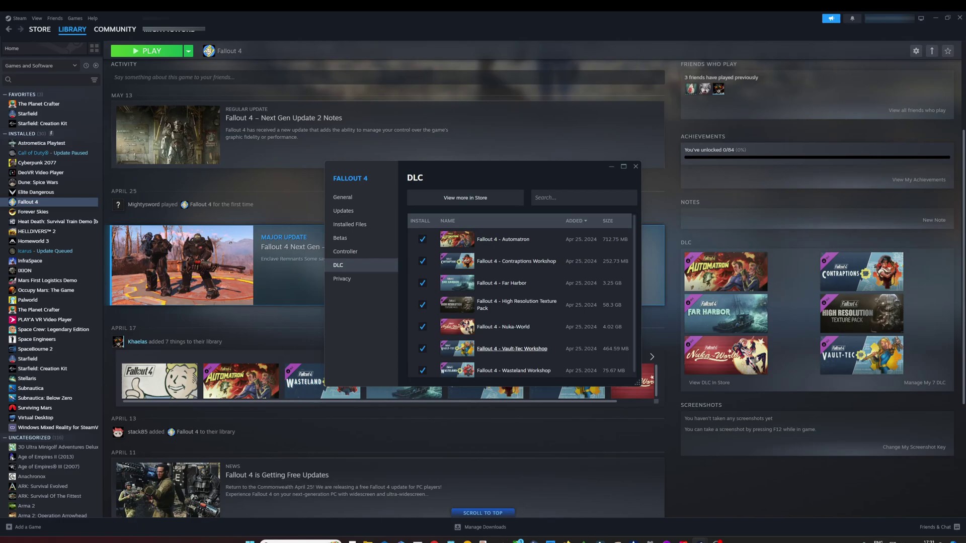
scroll(513, 371, down, 1)
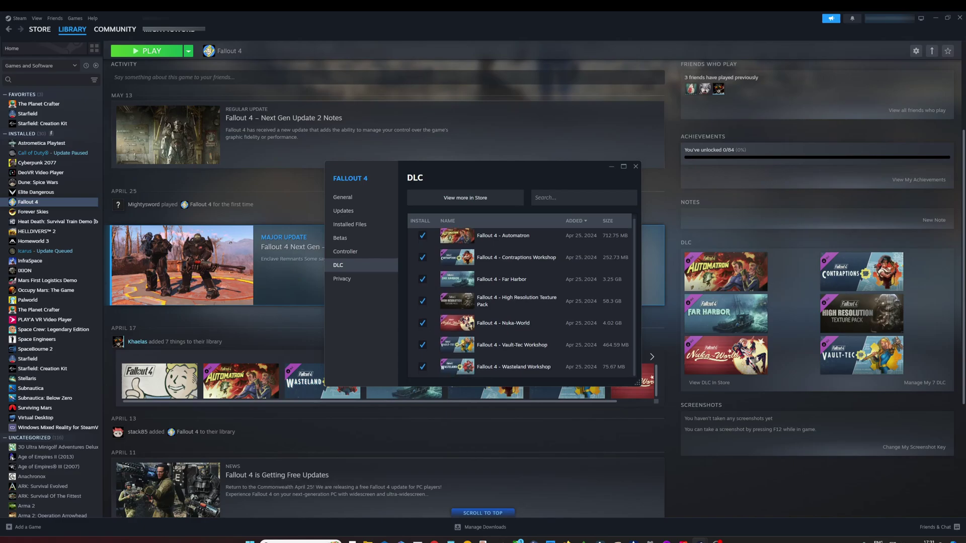
click(422, 301)
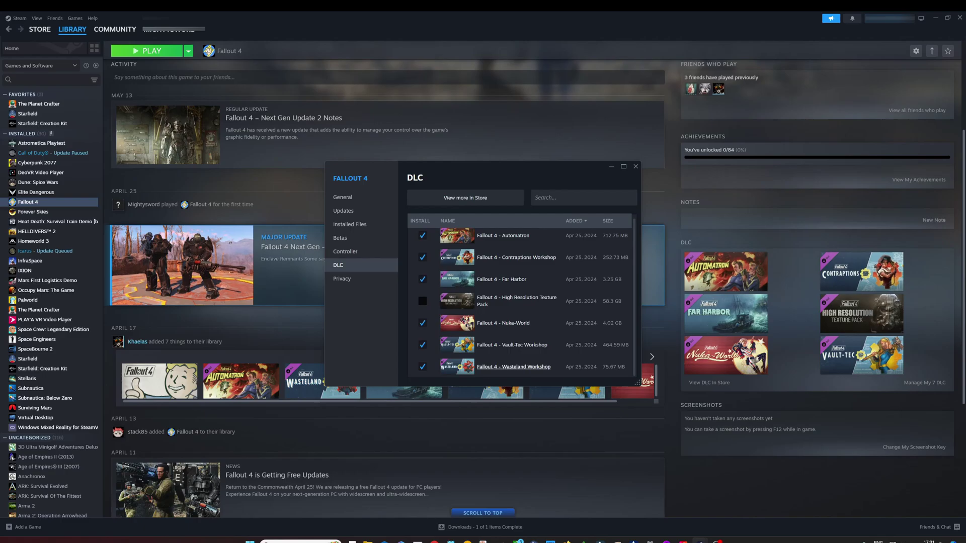
click(636, 167)
- Set Fallout 4's automatic updates to "Only update this game when I launch it" and open its general properties
scroll(635, 167, up, 5)
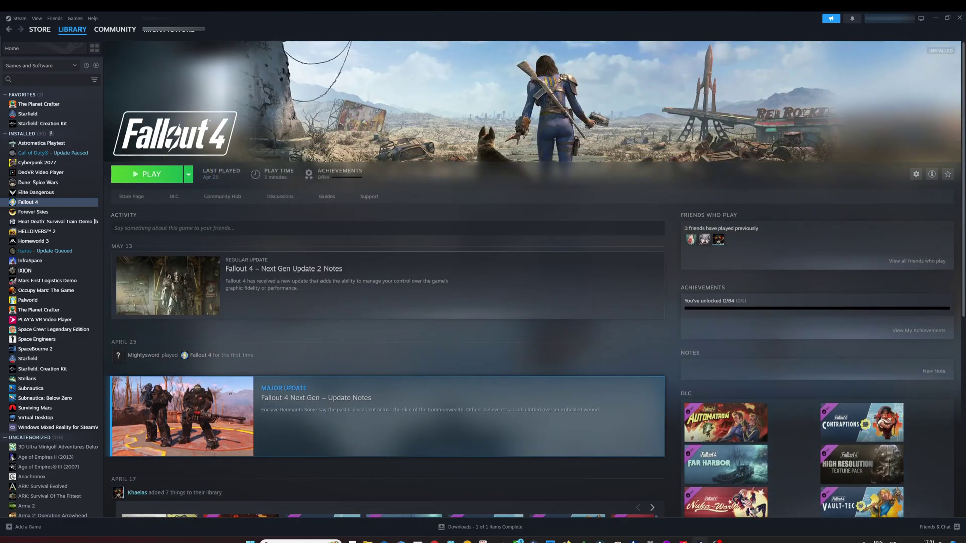
click(915, 174)
click(887, 240)
click(343, 211)
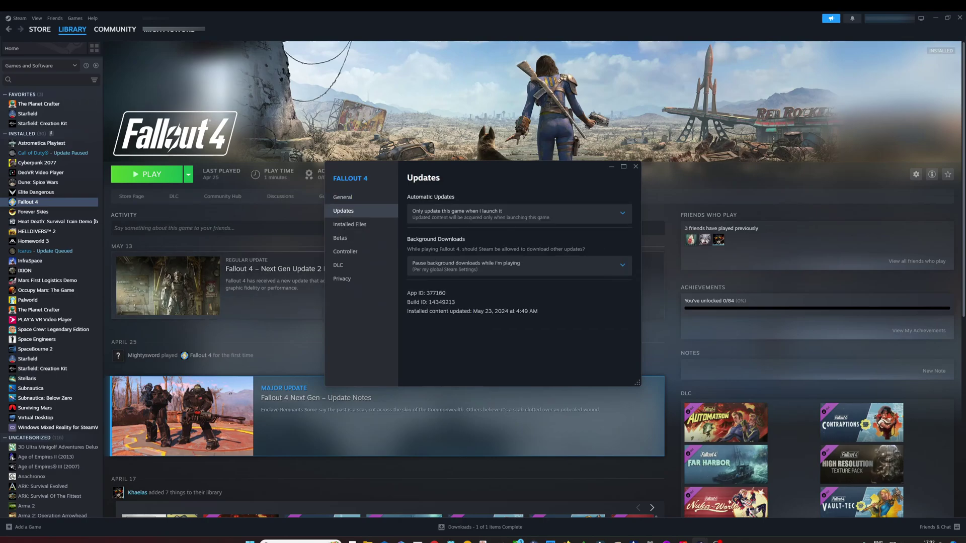
click(518, 214)
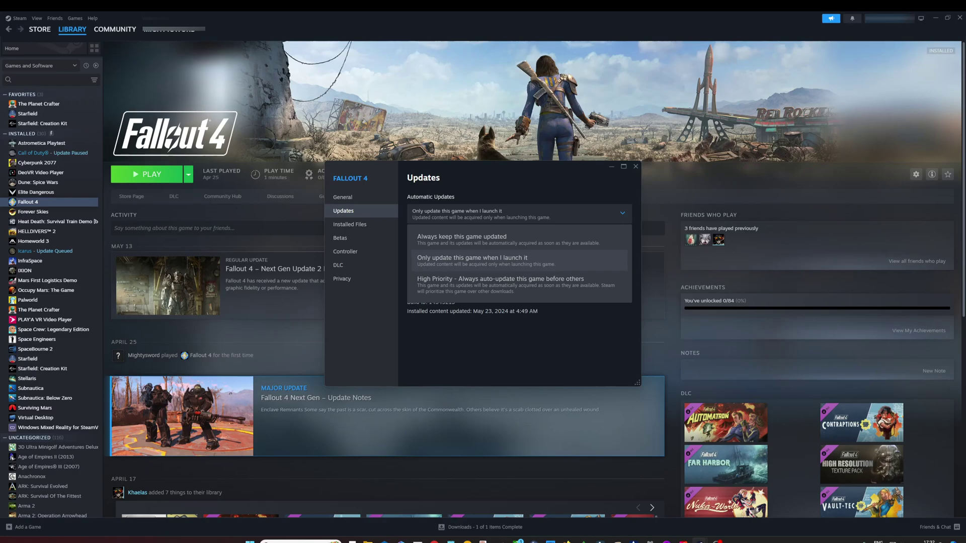
click(471, 257)
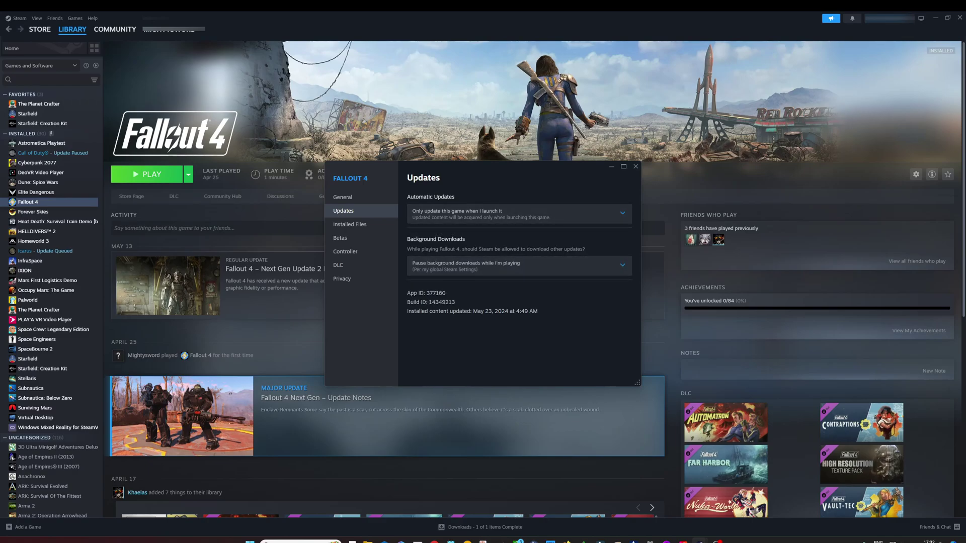
click(342, 197)
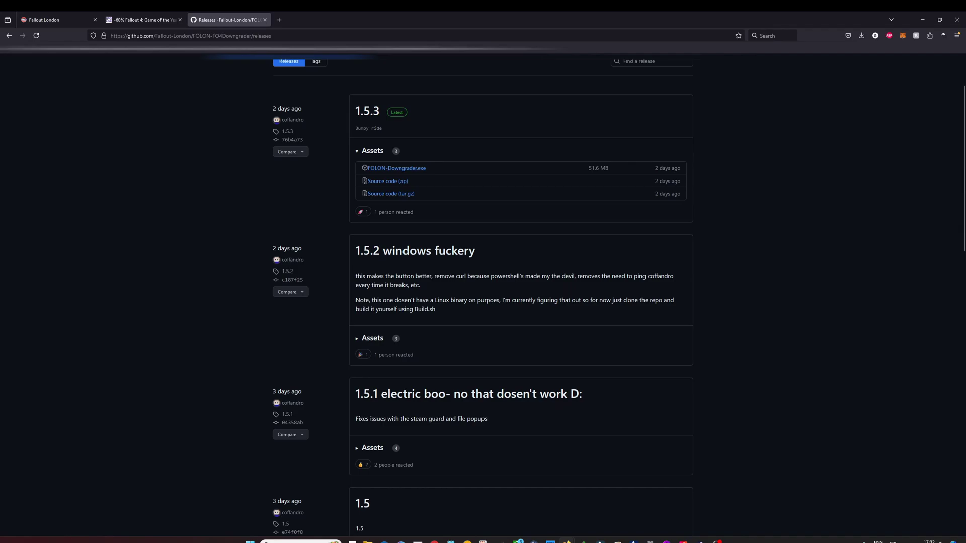
- Download FOLON-Downgrader.exe from the 1.5.3 release on GitHub and save it to the Downloads folder
double_click(367, 110)
click(397, 168)
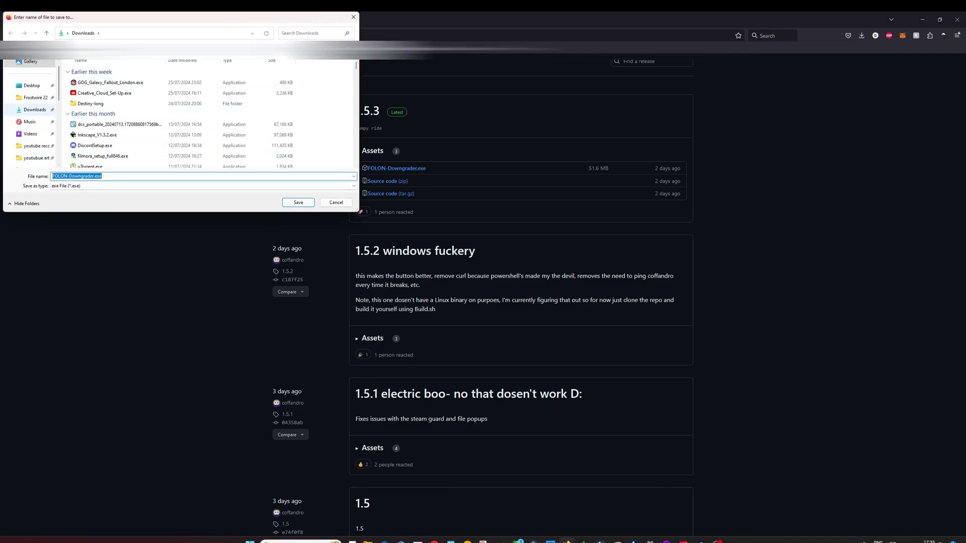
key(Return)
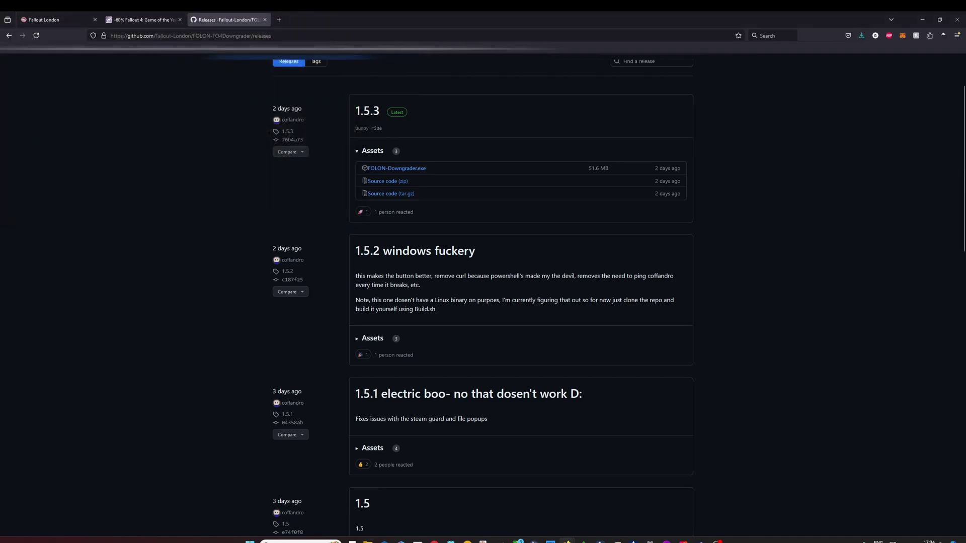
- Open Fallout 4's local installation folder from its Steam properties and check the full folder path
mouse_move(699, 542)
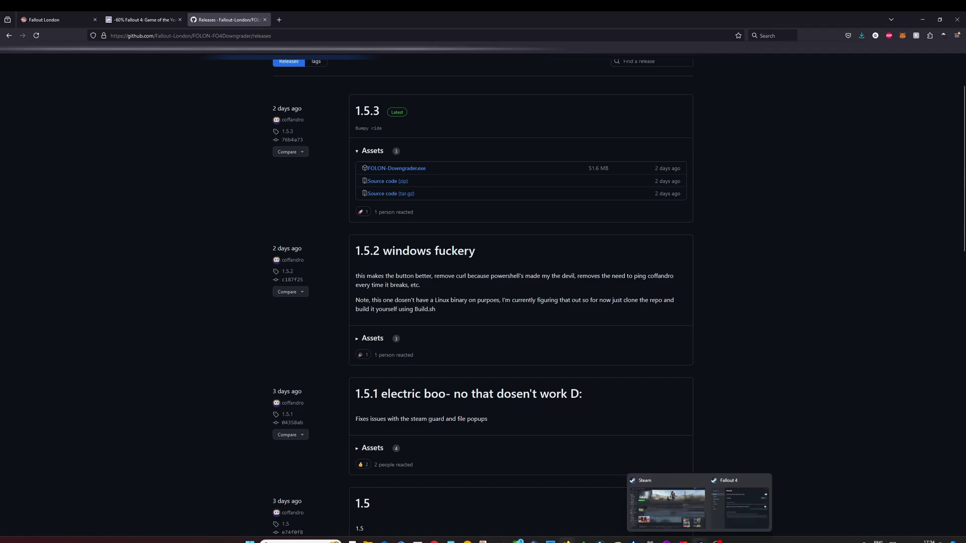
click(739, 506)
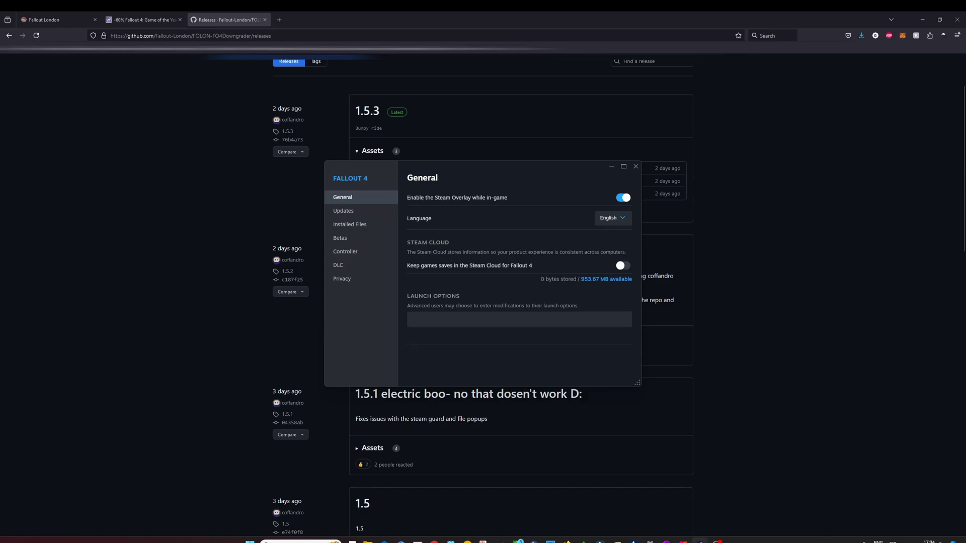
click(350, 224)
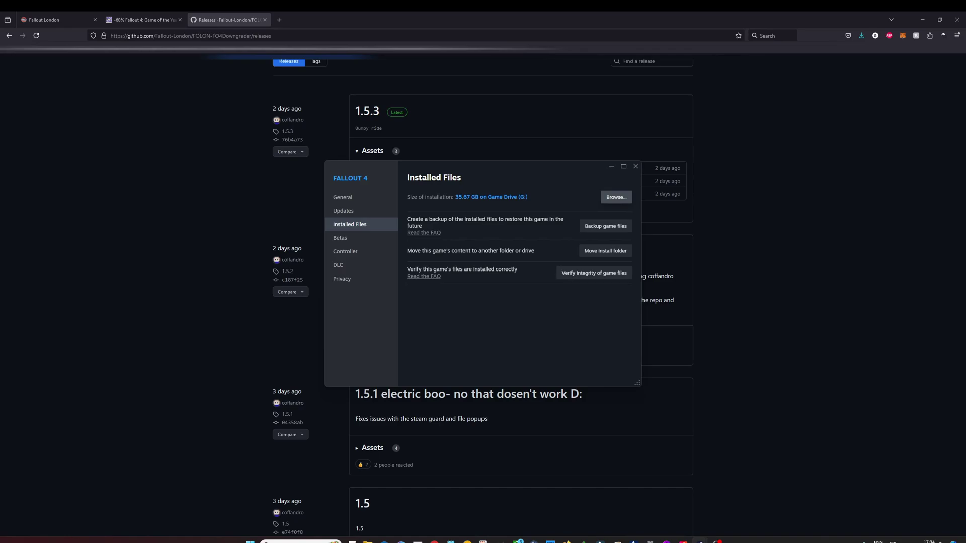
click(615, 196)
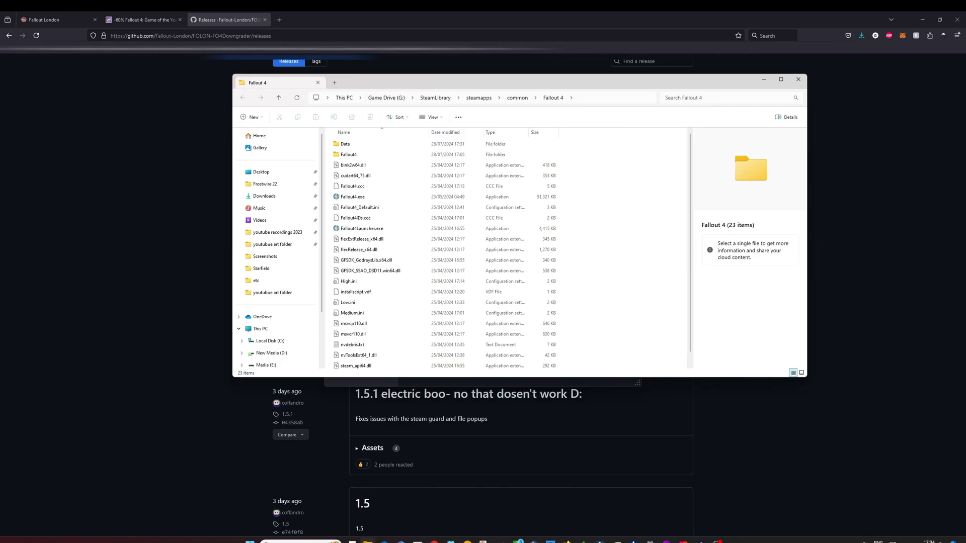
key(F4)
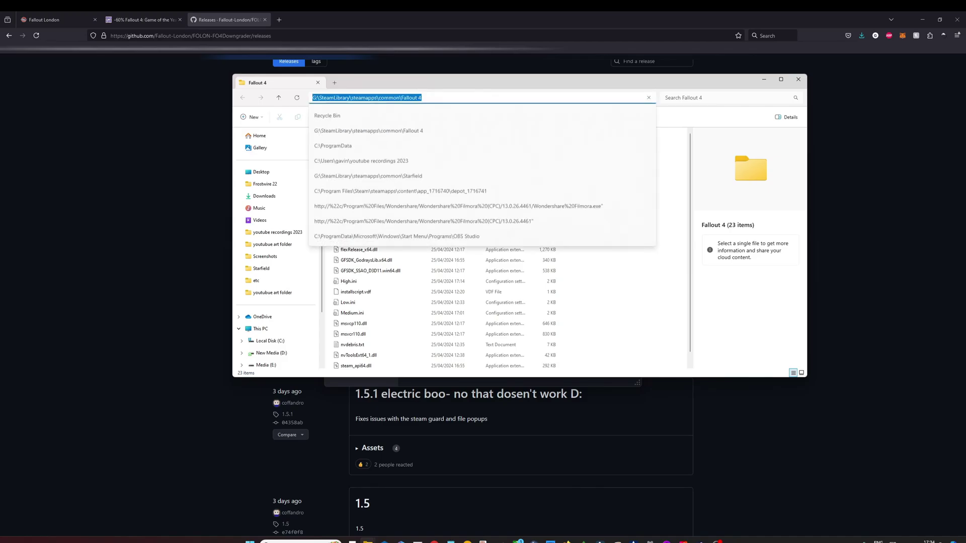
key(Escape)
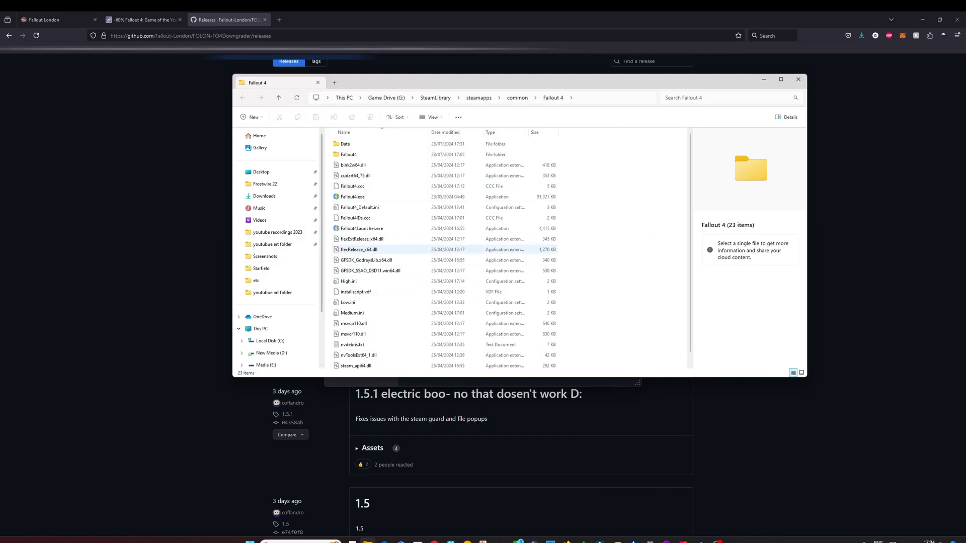
- Put FOLON-Downgrader.exe from Downloads into the Fallout 4 folder and run it, overriding the SmartScreen block
key(ctrl+t)
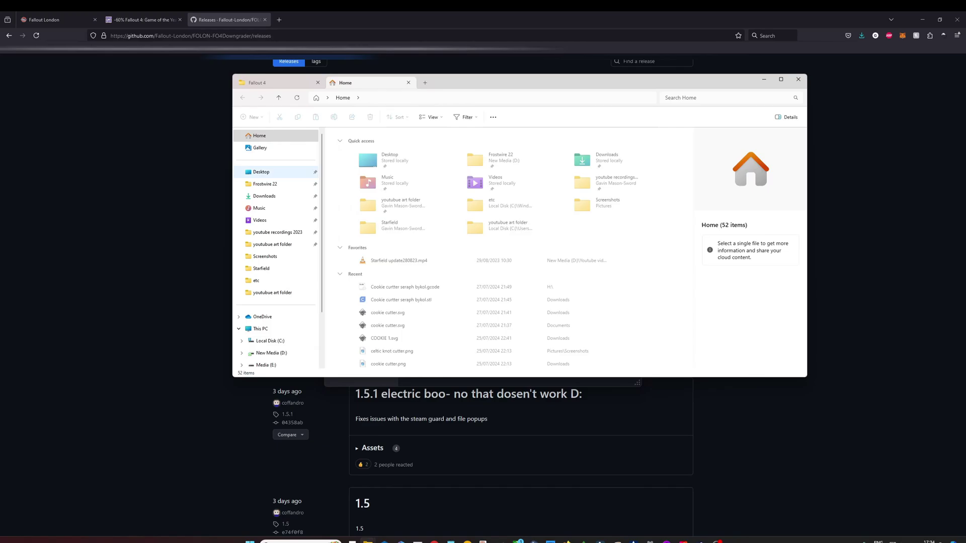
click(264, 196)
right_click(368, 156)
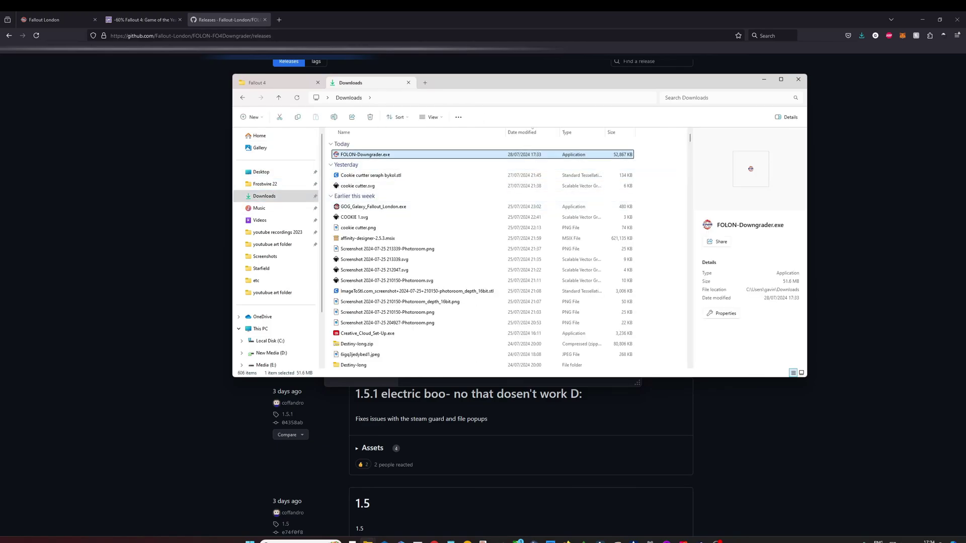
key(Escape)
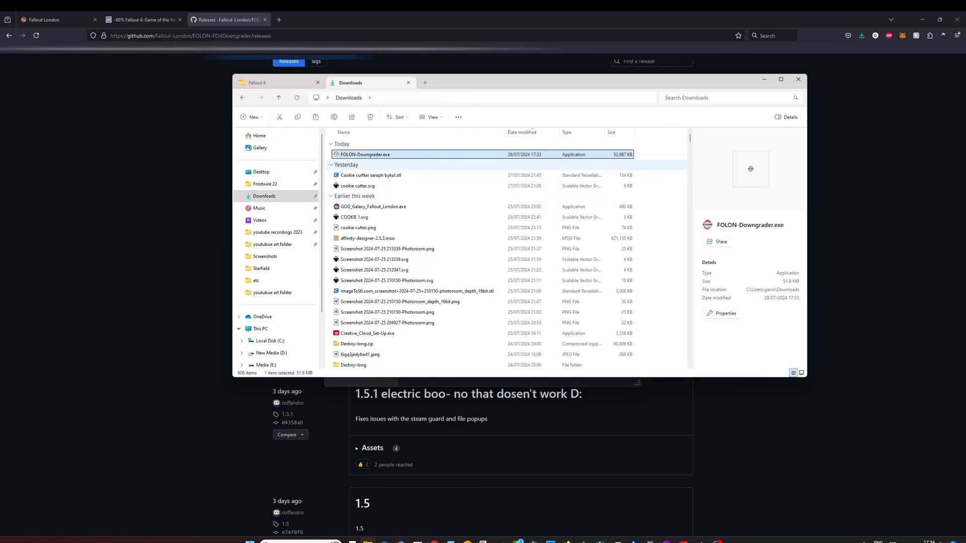
key(ctrl+shift+Tab)
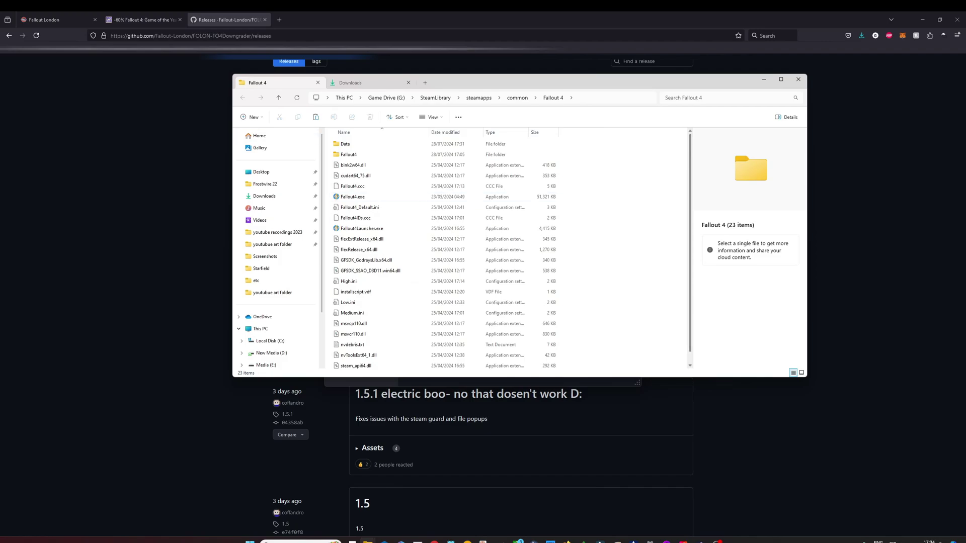
right_click(635, 257)
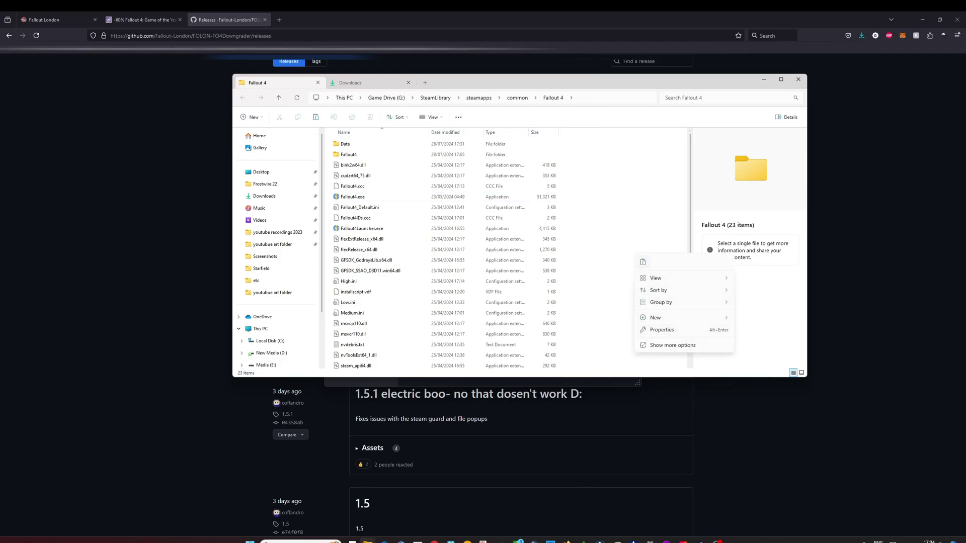
click(642, 262)
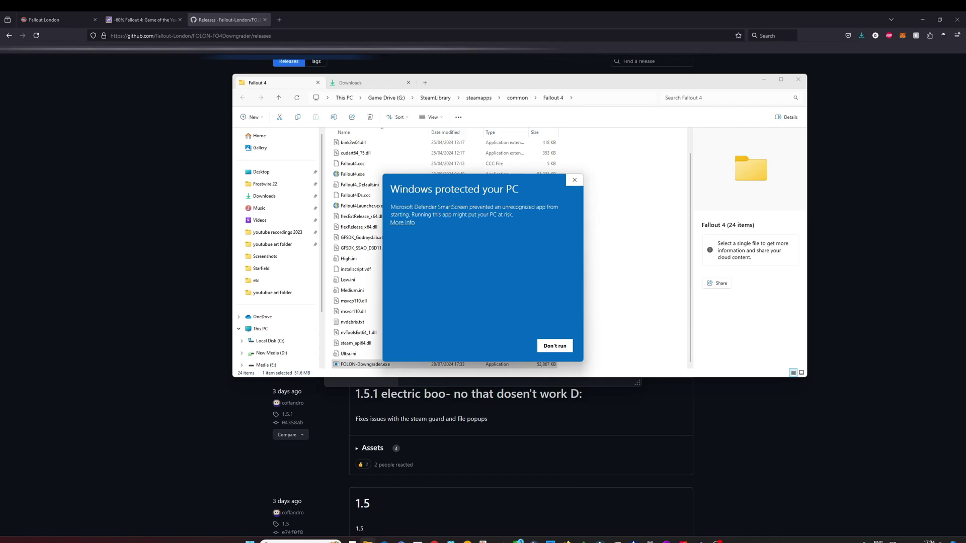
click(402, 222)
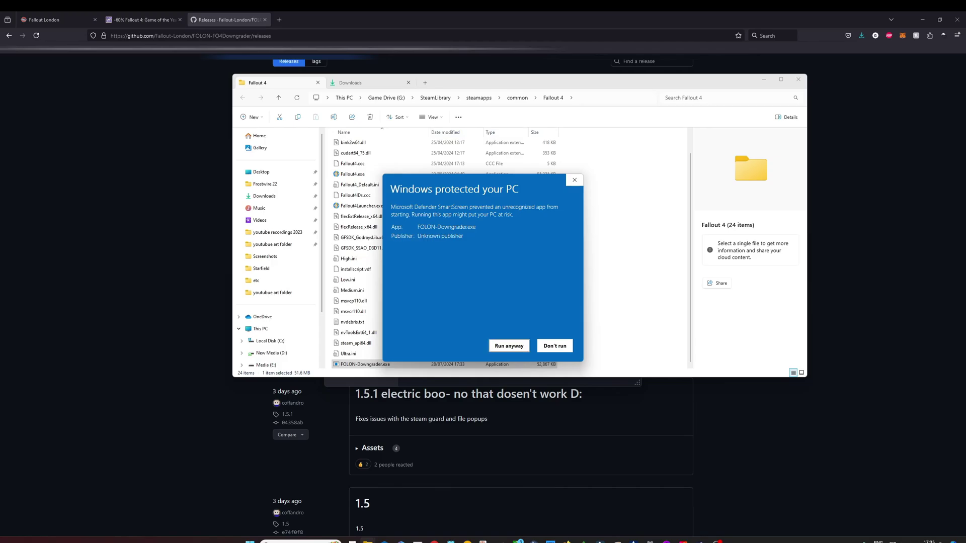
click(508, 345)
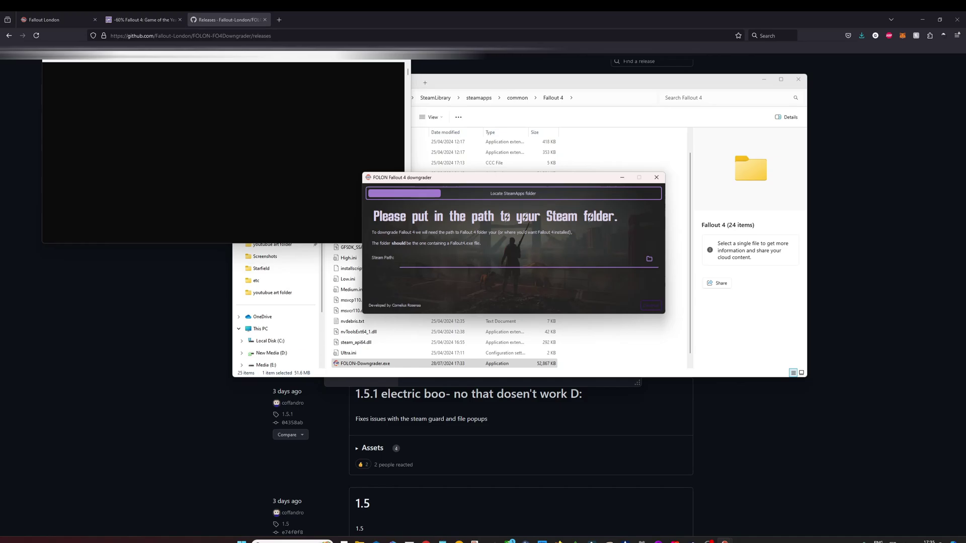
- Copy the Fallout 4 folder path, paste G:\SteamLibrary\steamapps\common\Fallout 4 as the downgrader's Steam path, and submit it
click(583, 97)
key(ctrl+c)
right_click(583, 99)
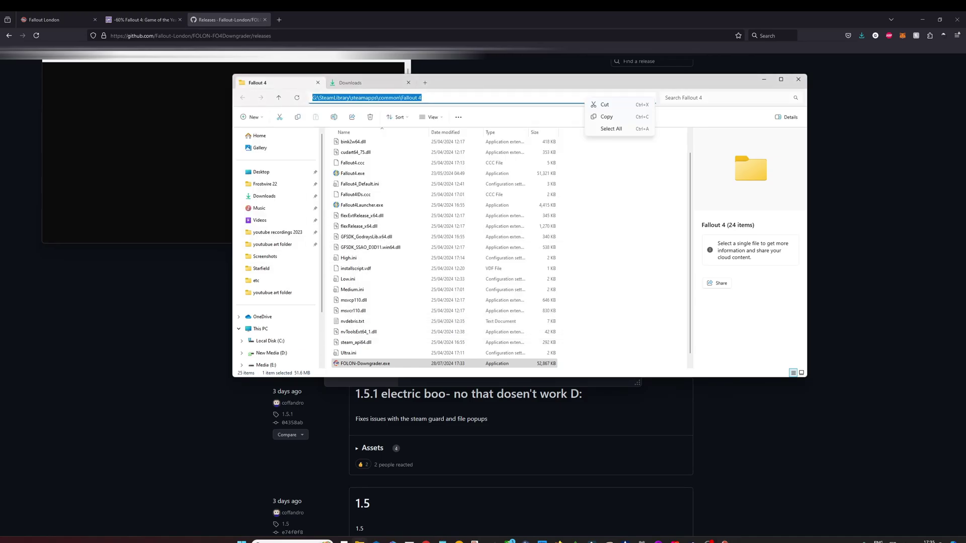
click(603, 116)
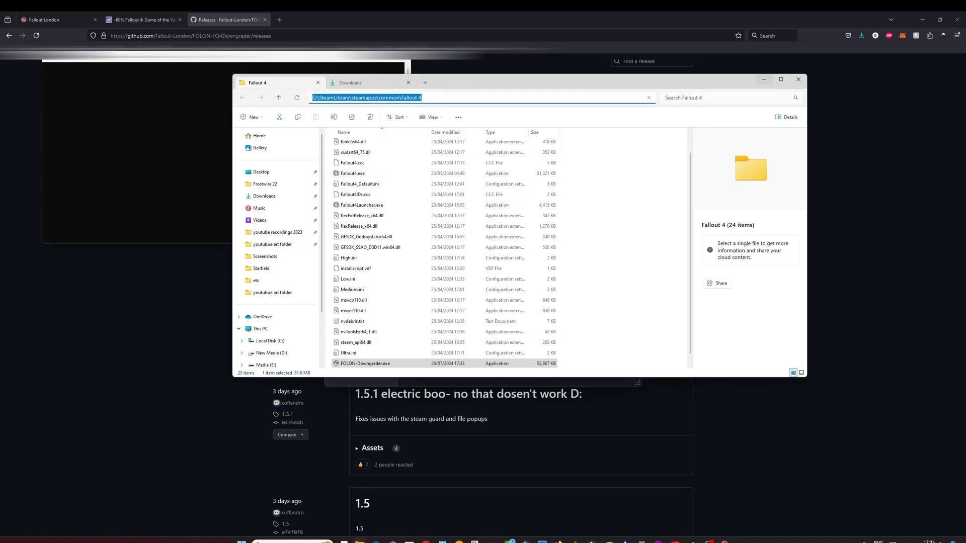
click(763, 79)
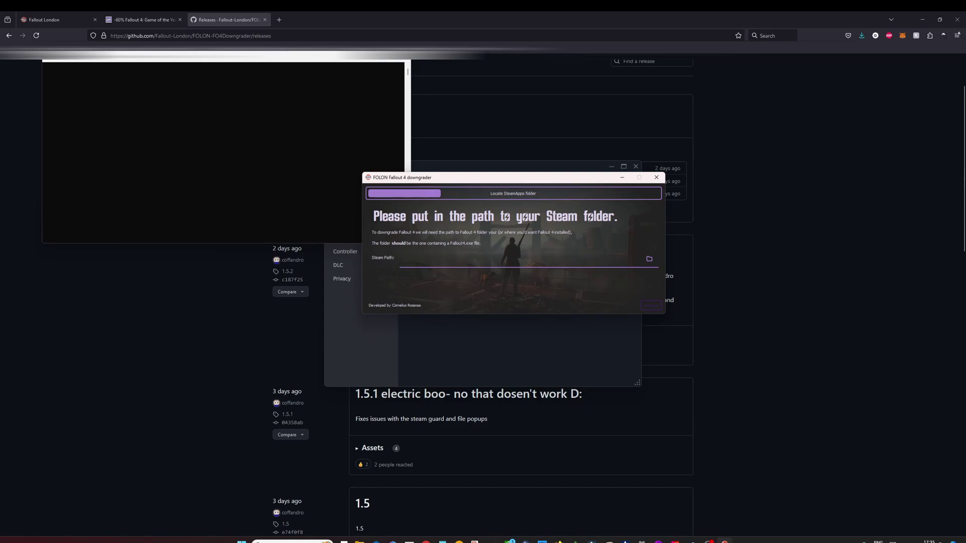
right_click(431, 259)
click(452, 302)
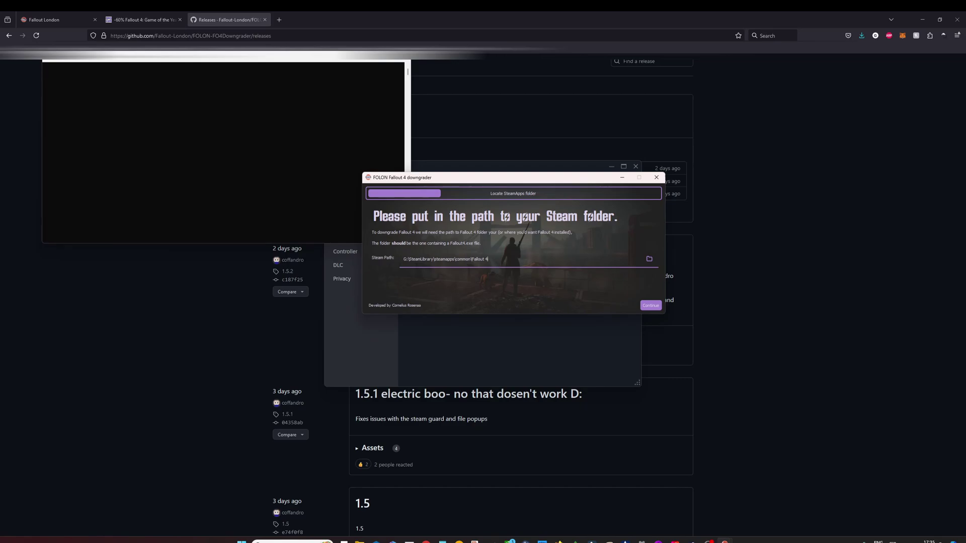
key(Return)
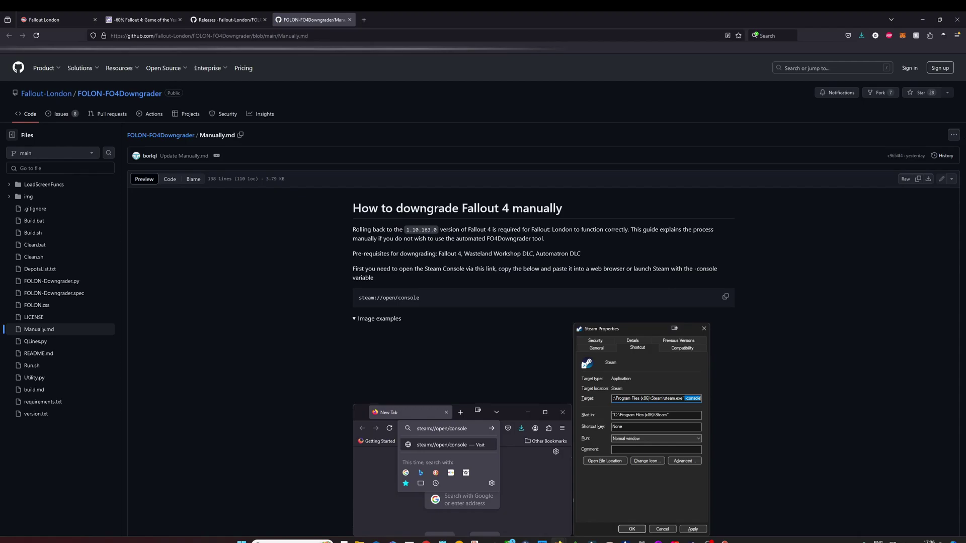
- Look through the Manually.md guide on GitHub for the Steam console and depot download instructions for downgrading Fallout 4
right_click(280, 245)
key(Escape)
scroll(543, 312, down, 8)
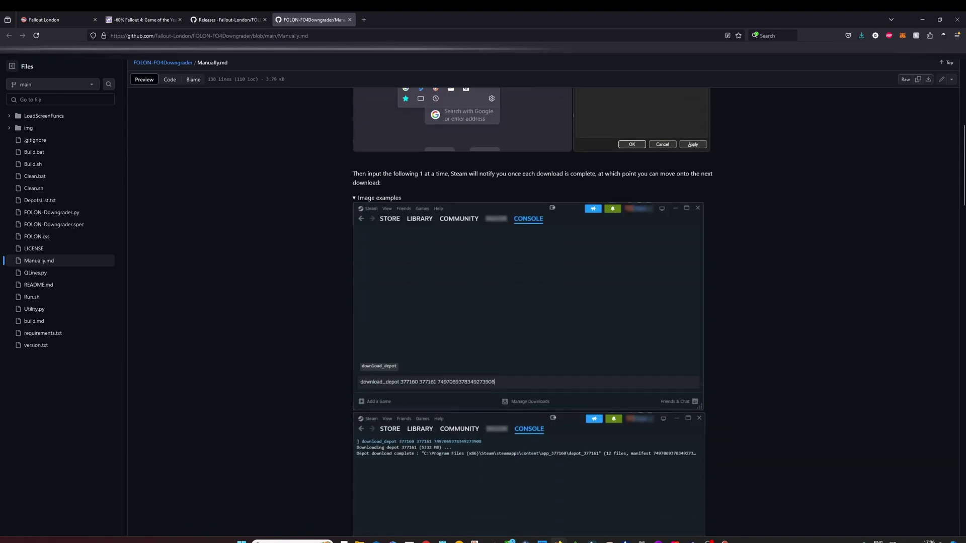
scroll(531, 297, up, 10)
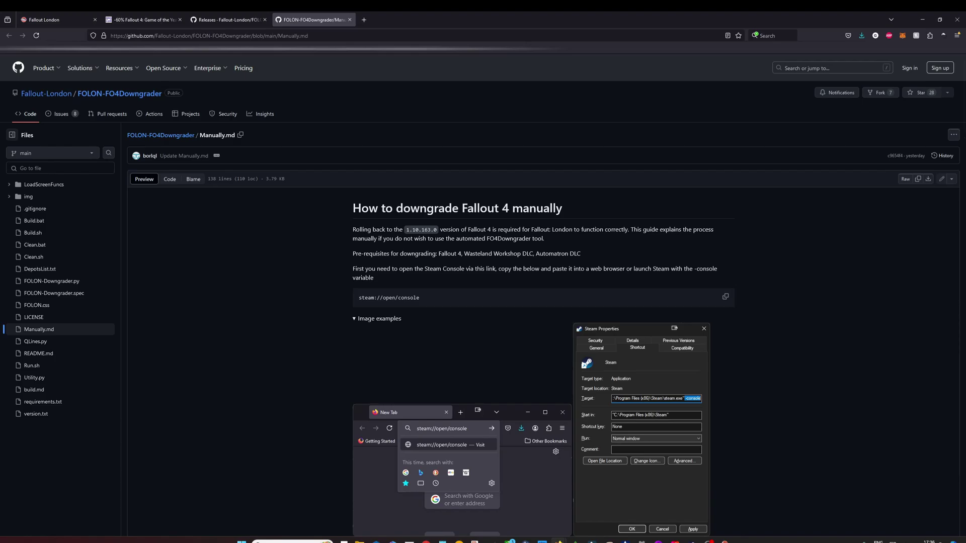
scroll(543, 301, down, 5)
scroll(531, 312, down, 7)
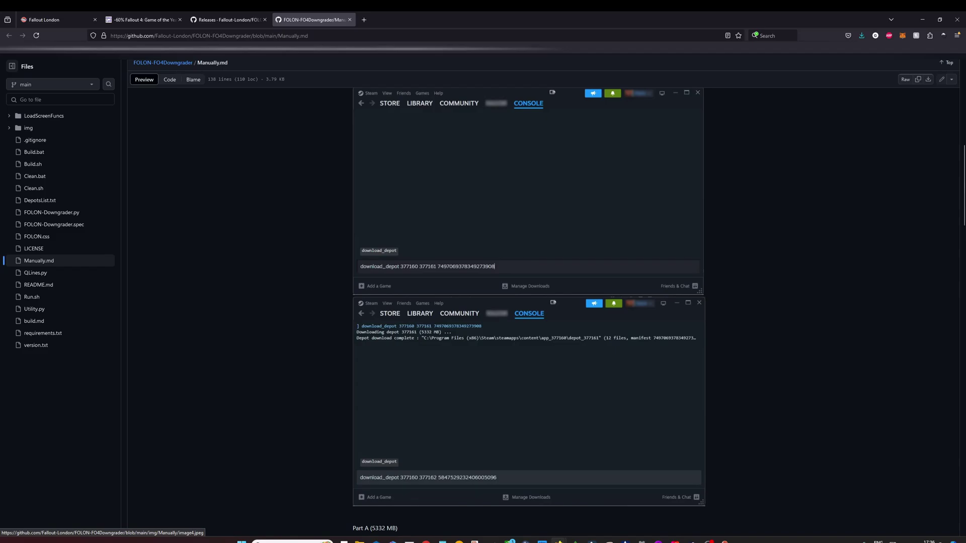
- Review the guide's depot download commands, the steps for moving depot files, the read-only appmanifest setting and the Creation Club file removal
scroll(543, 312, down, 10)
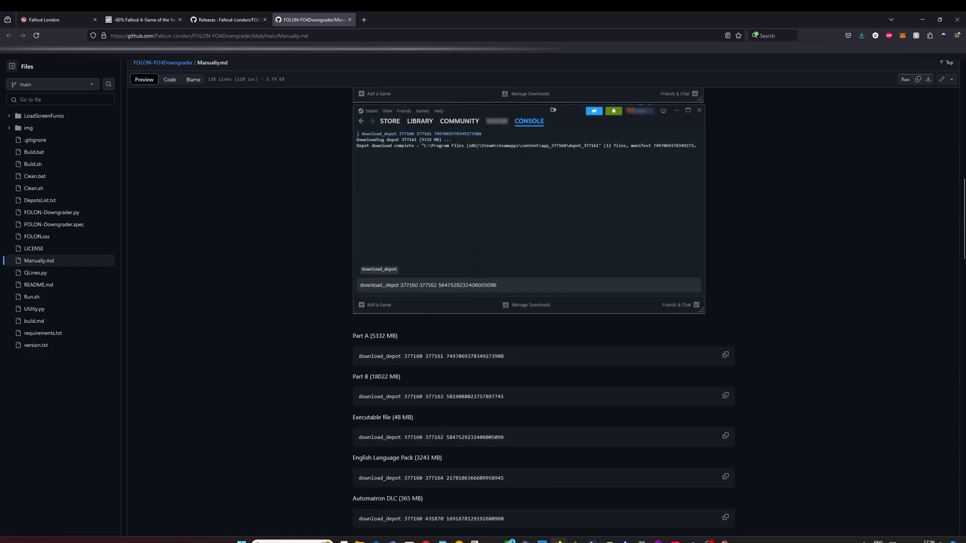
scroll(543, 312, down, 12)
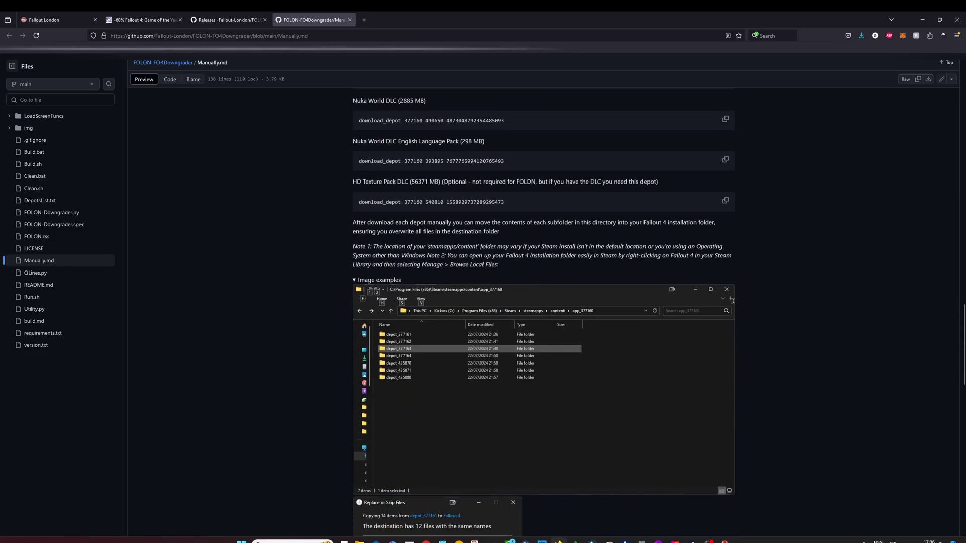
scroll(543, 311, down, 10)
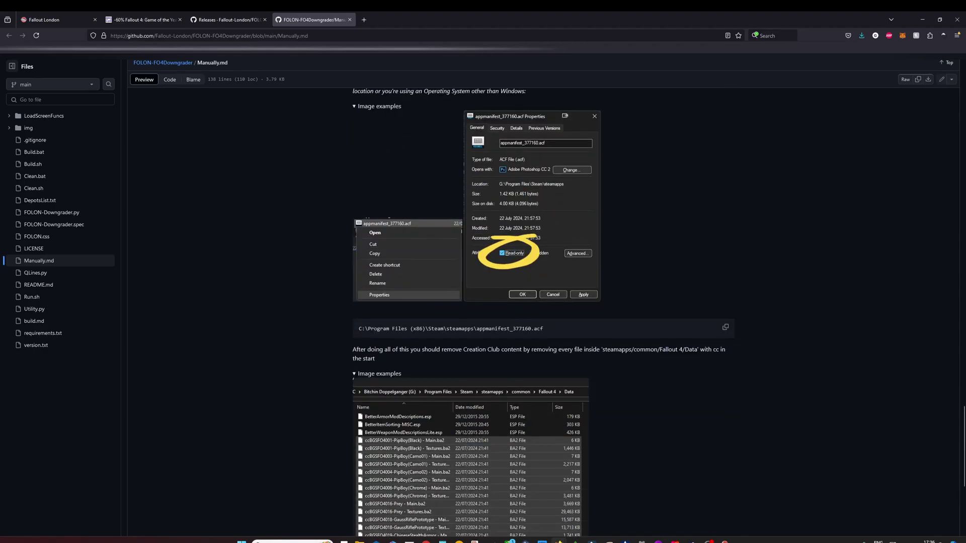
scroll(543, 312, up, 13)
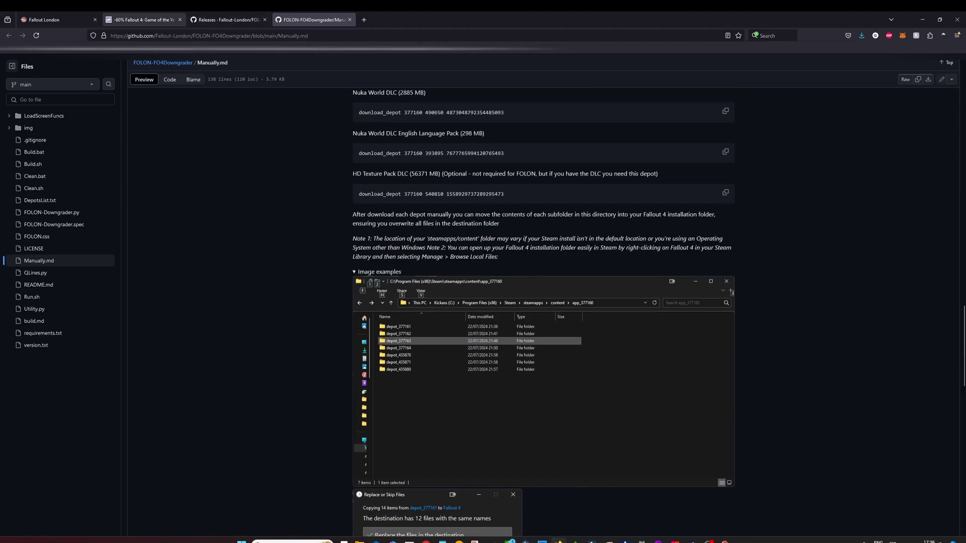
- Return to the FOLON Fallout 4 downgrader, submit the Steam Guard code for the Steam login, and close the downgrader
click(226, 20)
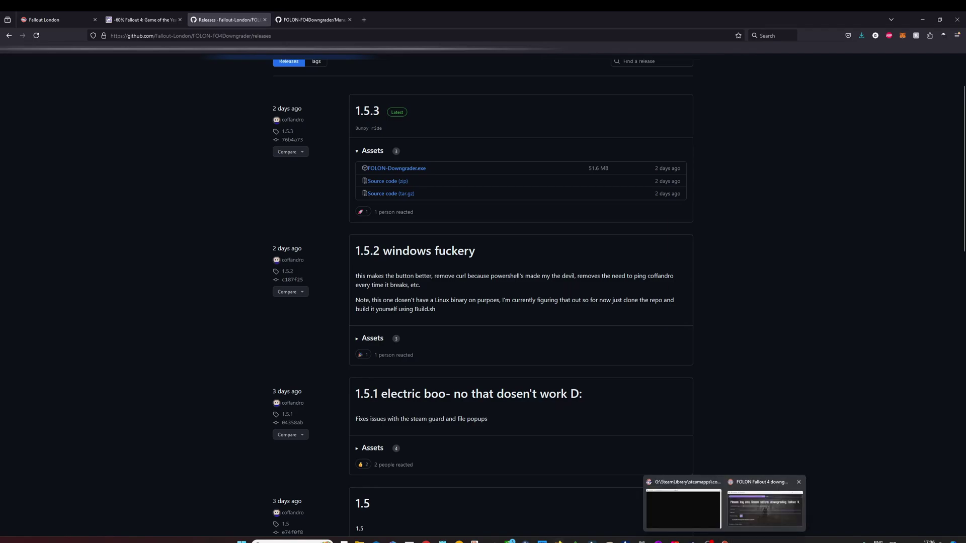
click(765, 501)
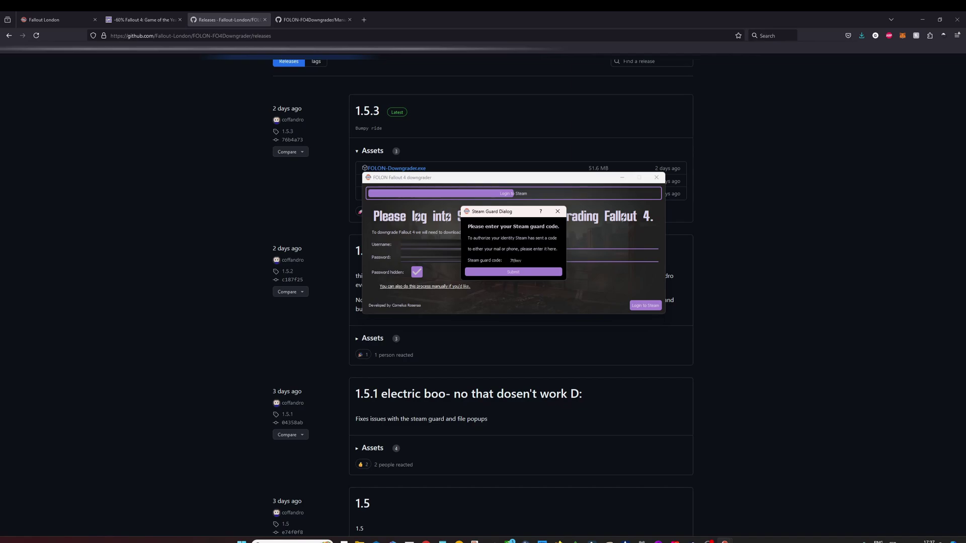
key(Return)
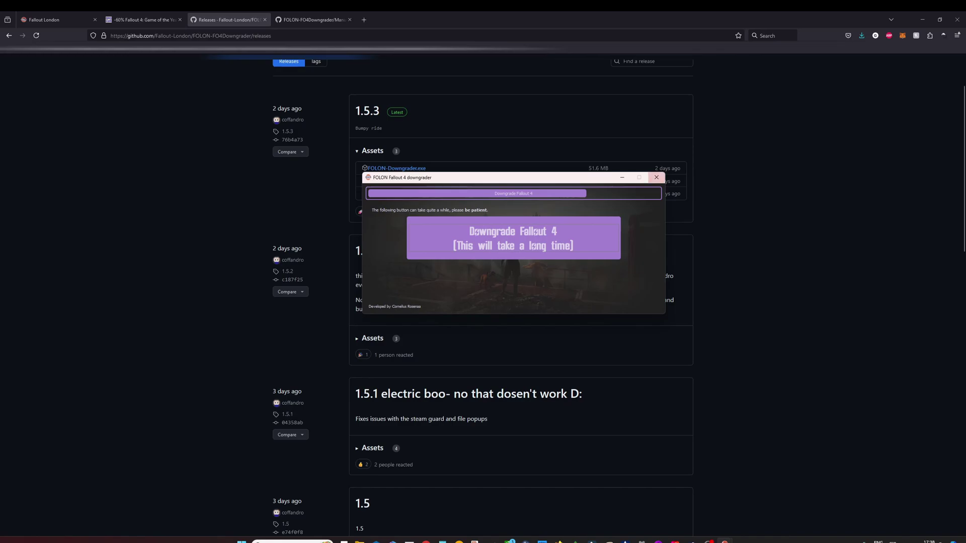
click(656, 177)
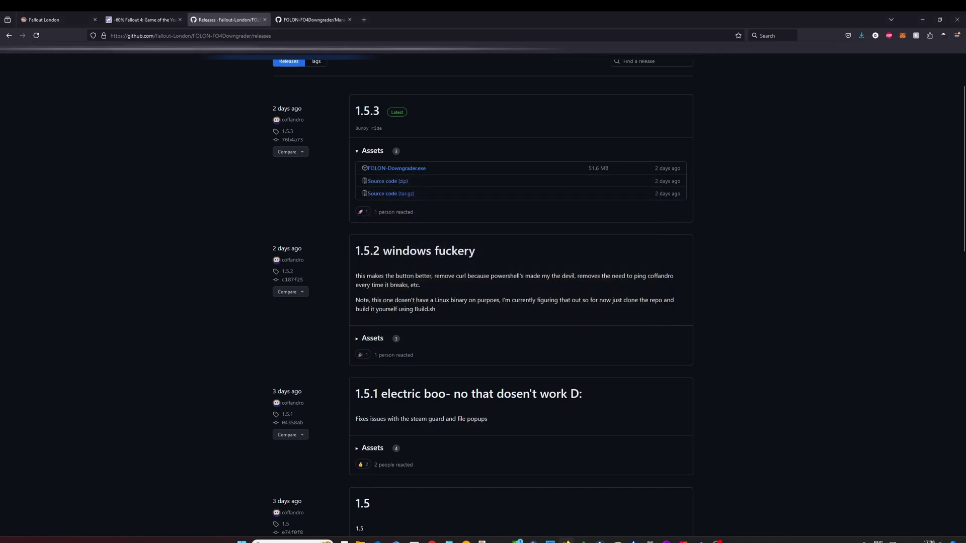
- Open the GOG account's game library by way of the GOG homepage and show the Fallout: London download options
click(141, 19)
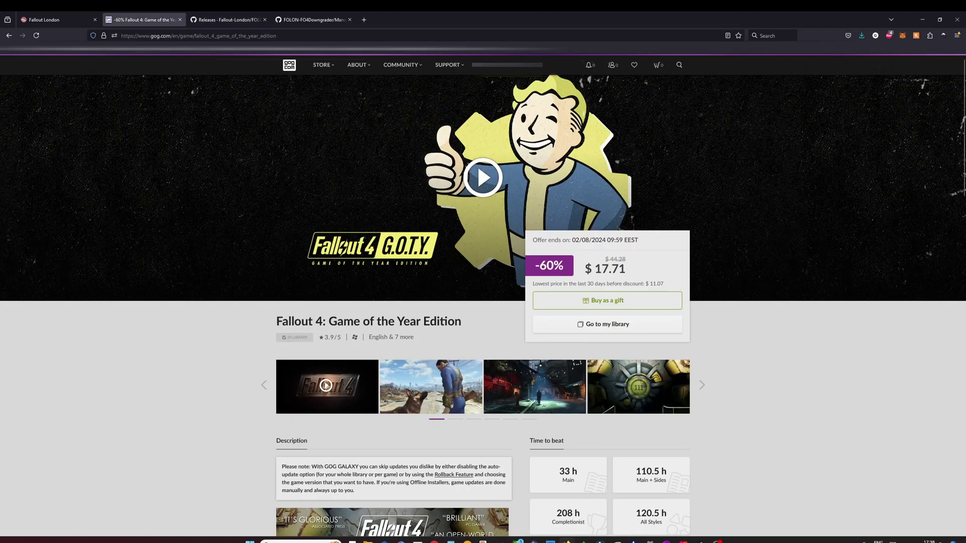
mouse_move(323, 65)
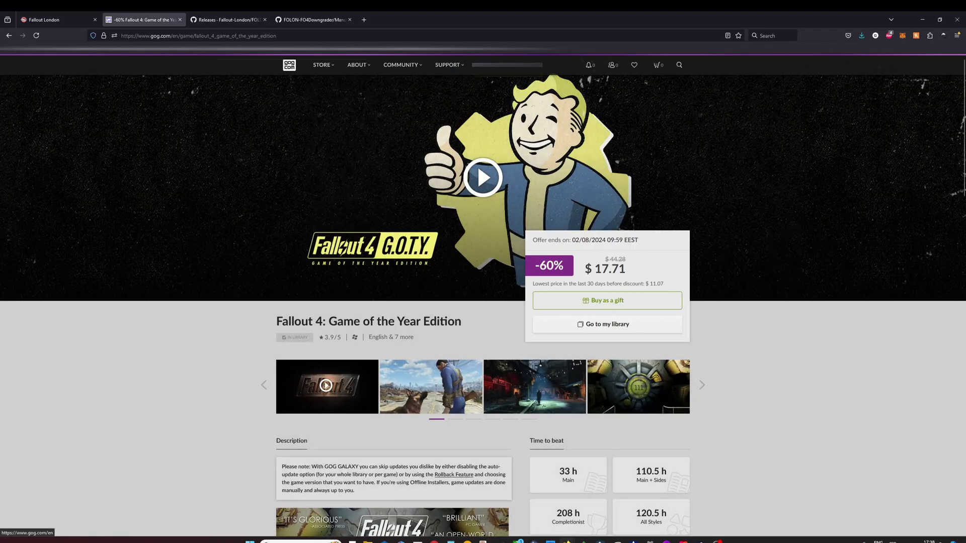
click(289, 65)
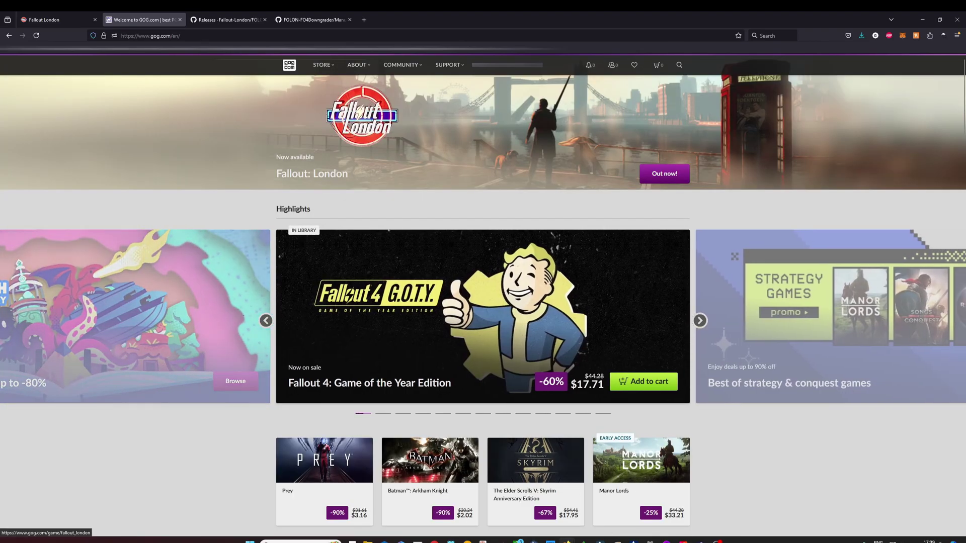
click(476, 164)
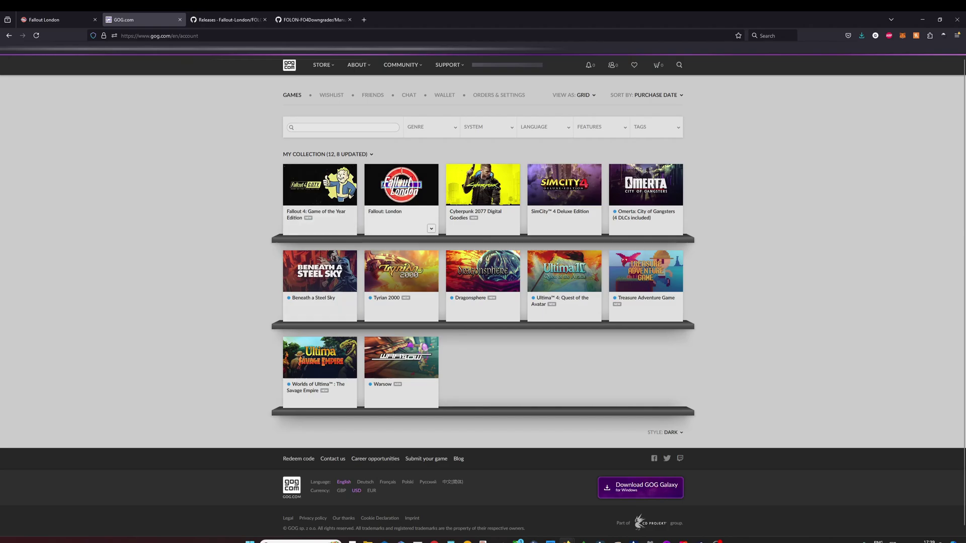
click(401, 191)
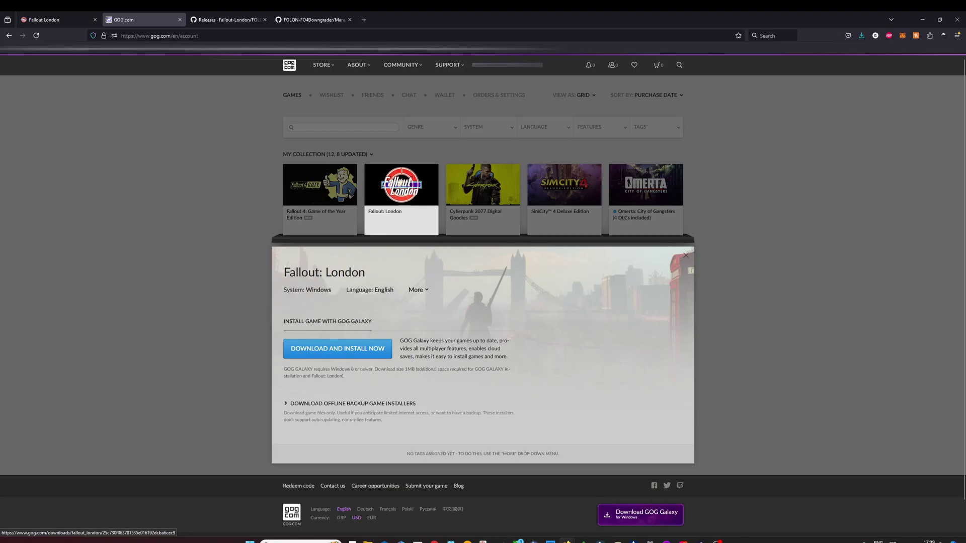
- Switch to GOG Galaxy to check the Fallout: London game page, and minimize it again
mouse_move(666, 541)
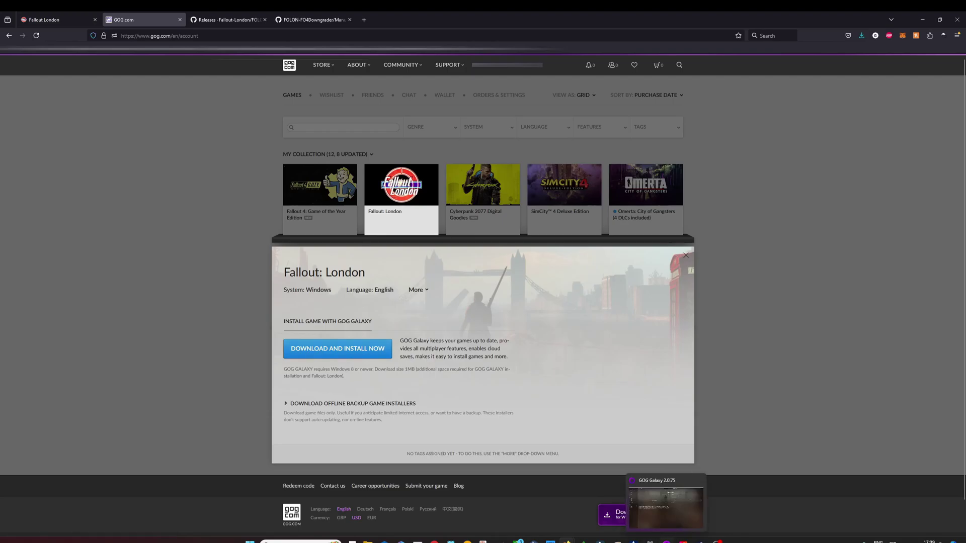
click(666, 508)
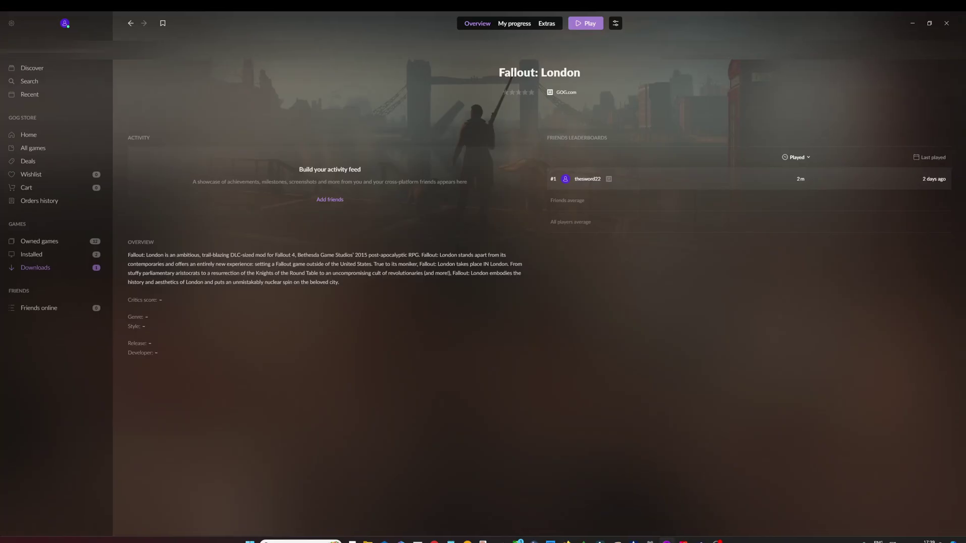
click(911, 24)
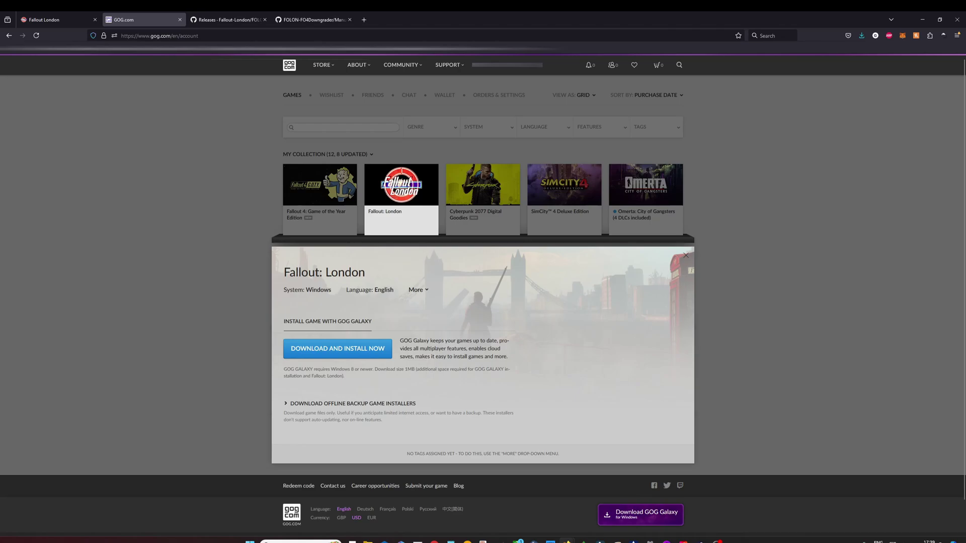
- Copy the full path G:\SteamLibrary\steamapps\common\Fallout 4 from the Fallout 4 folder in File Explorer, and minimize the folder window
mouse_move(368, 542)
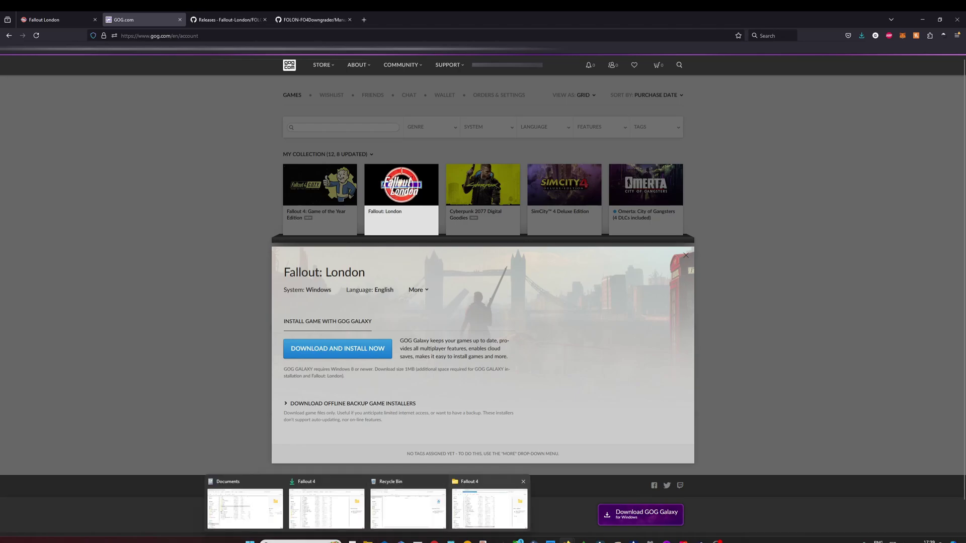
click(489, 508)
click(593, 97)
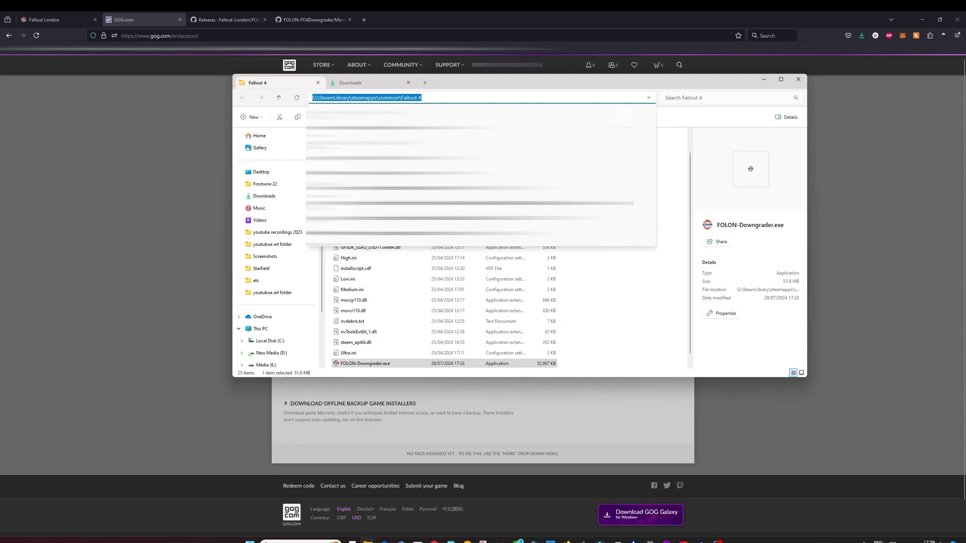
right_click(447, 98)
click(470, 116)
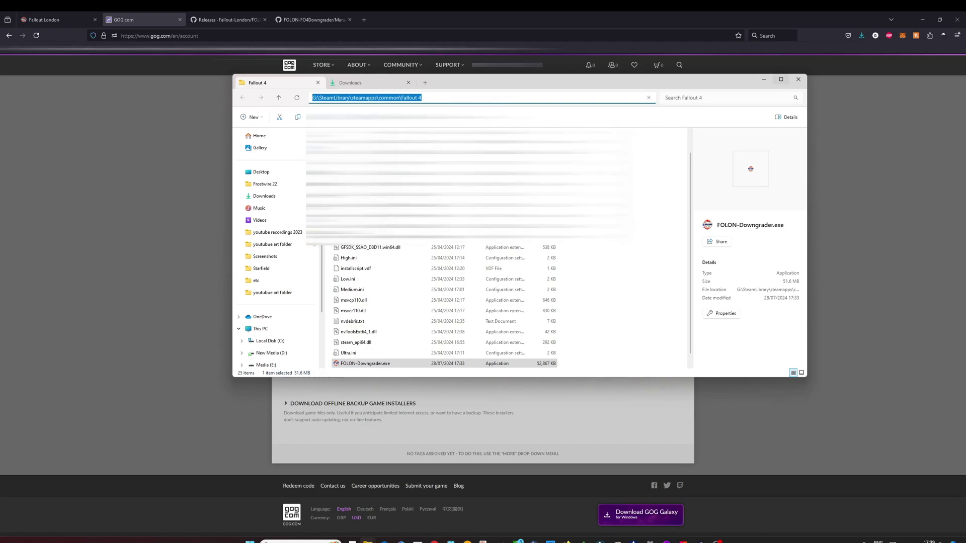
click(763, 80)
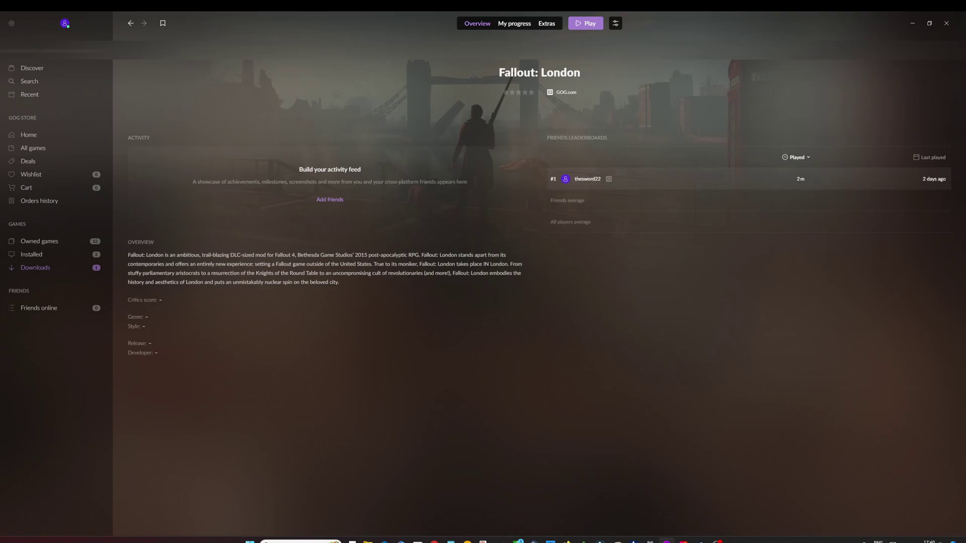
- Return to the GOG website, open the Fallout: London store page from the games catalogue, and highlight its price
key(alt+Tab)
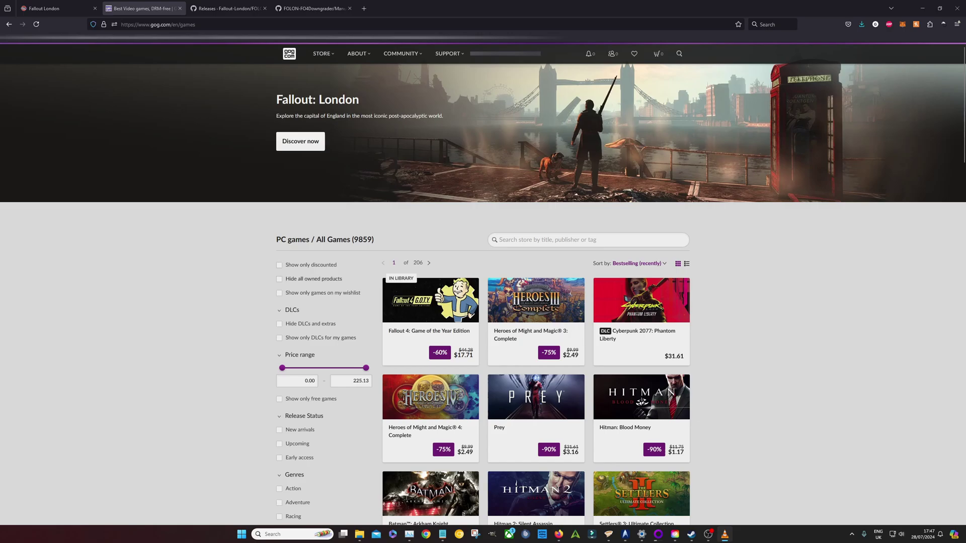
mouse_move(430, 302)
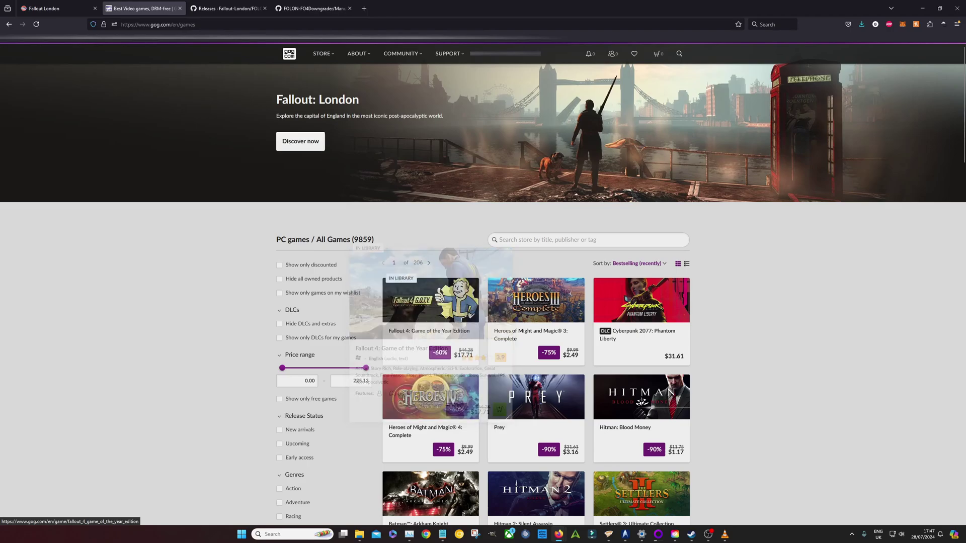
click(300, 142)
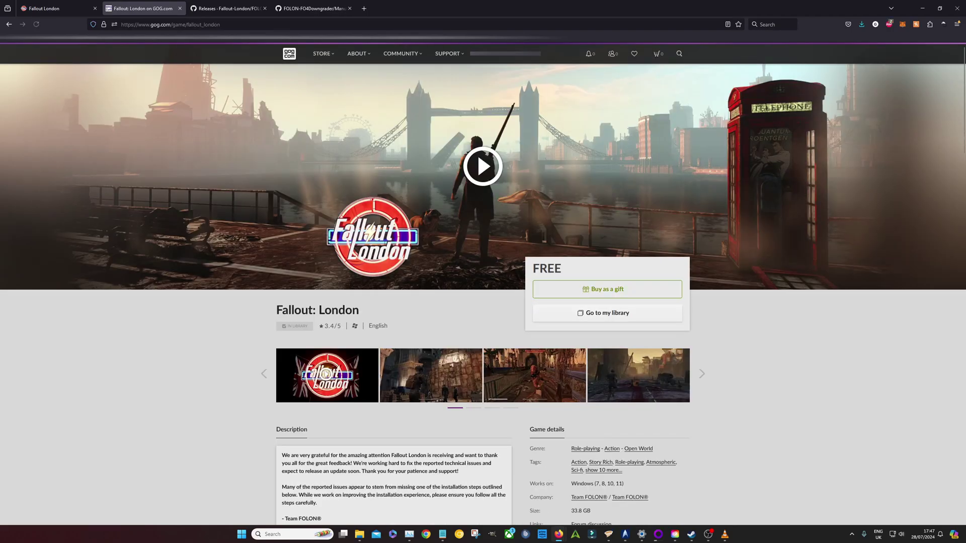
double_click(546, 269)
- Switch to GOG Galaxy, open Fallout: London from the installed games, and launch its installer
click(657, 535)
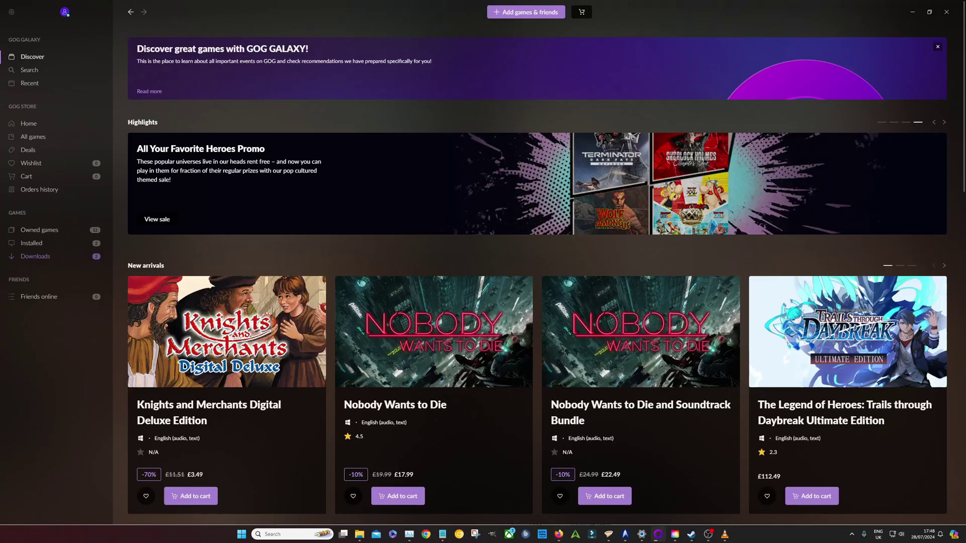
click(31, 243)
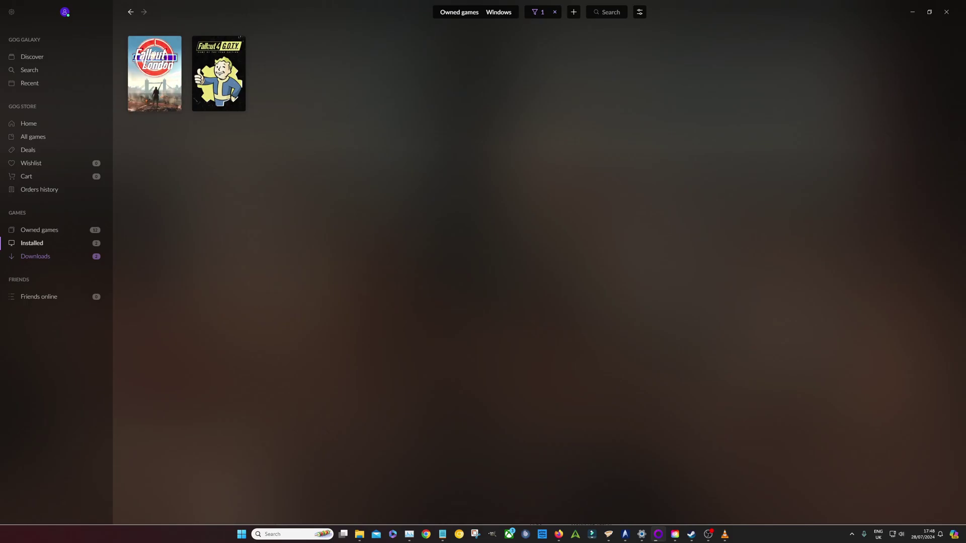
click(155, 61)
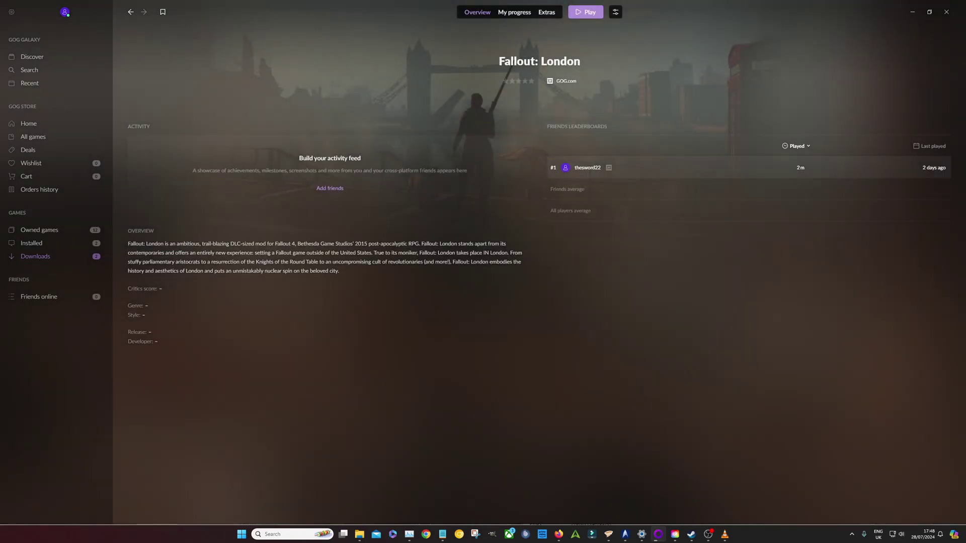
click(585, 12)
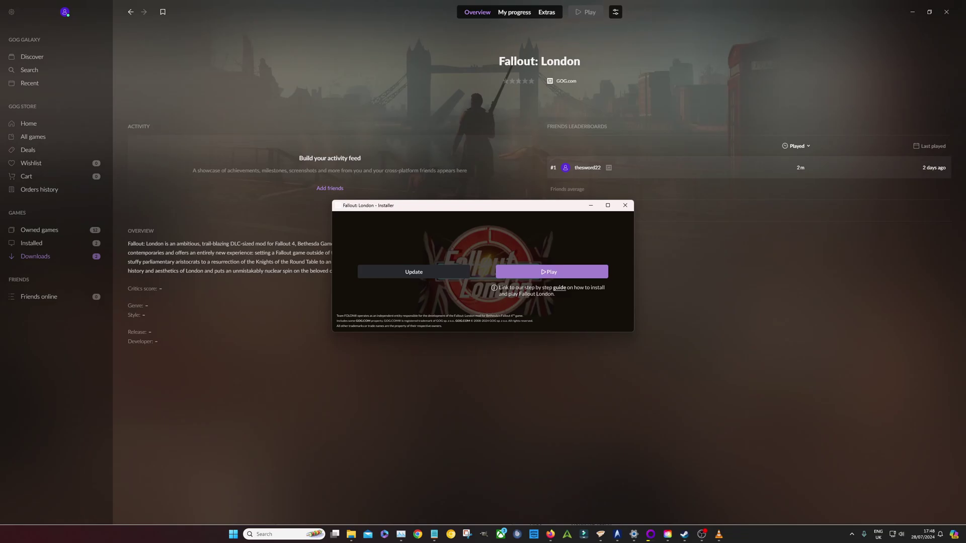